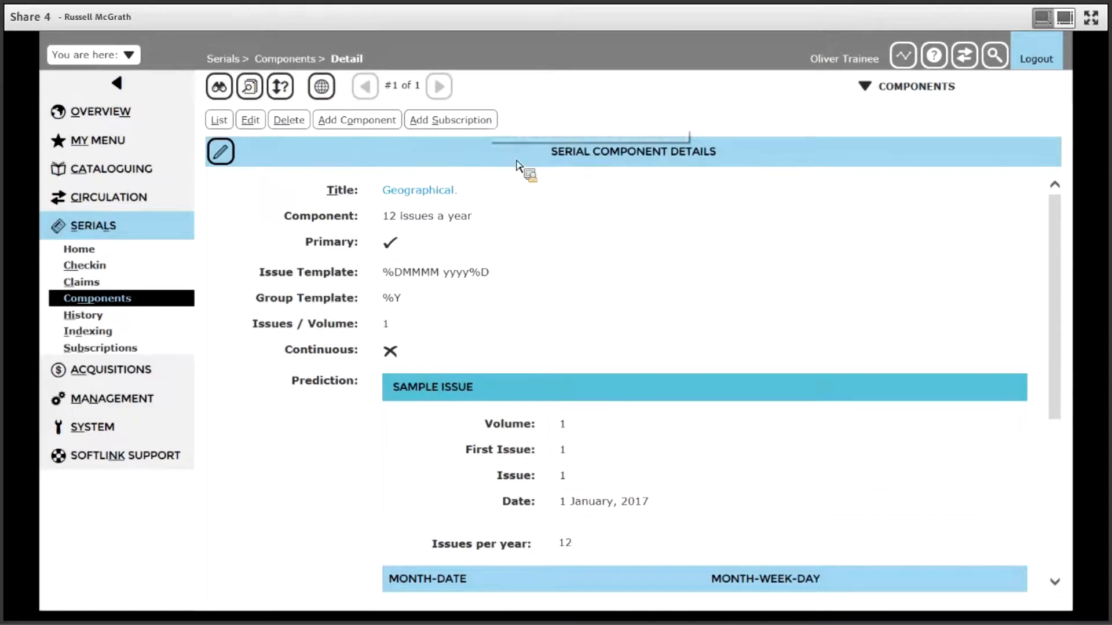
- Open the Geographical resource record and start adding a serial subscription for it
{"action": "left_click", "coordinate": [435, 200]}
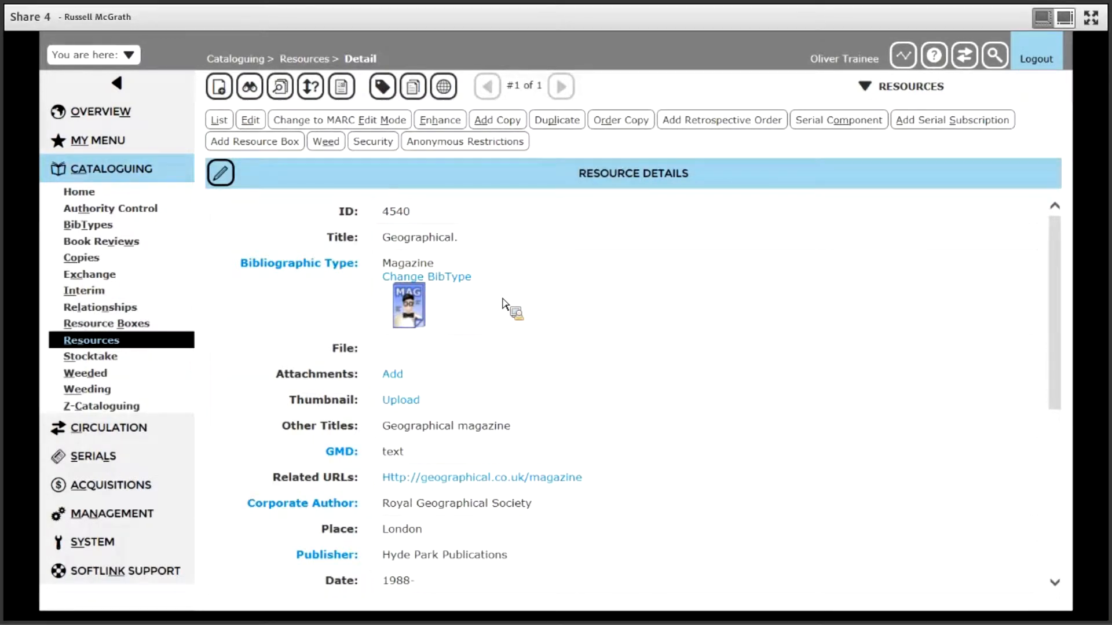
{"action": "left_click", "coordinate": [944, 123]}
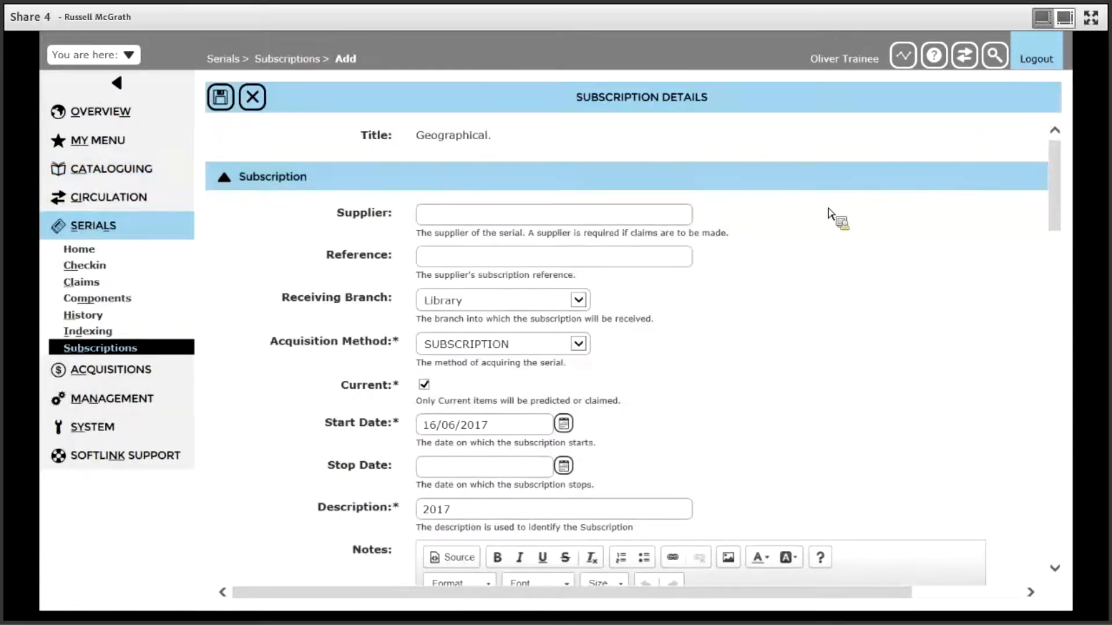
{"action": "left_click", "coordinate": [656, 220]}
{"action": "left_click", "coordinate": [602, 259]}
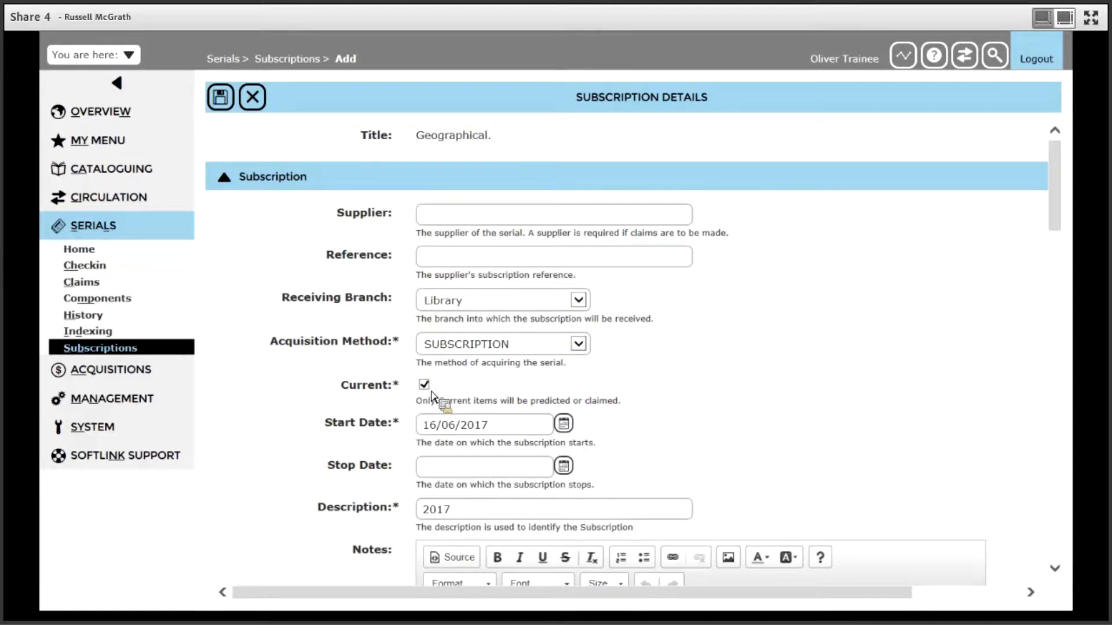
- Set the subscription's start date to 1 January 2017
{"action": "left_click", "coordinate": [493, 429]}
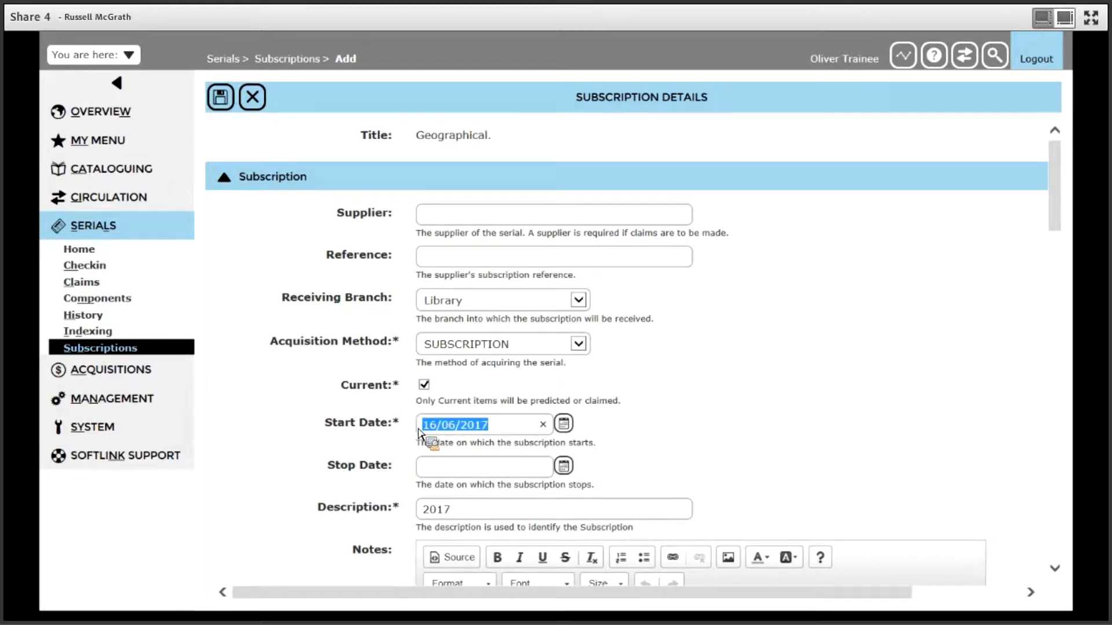
{"action": "left_click", "coordinate": [564, 427]}
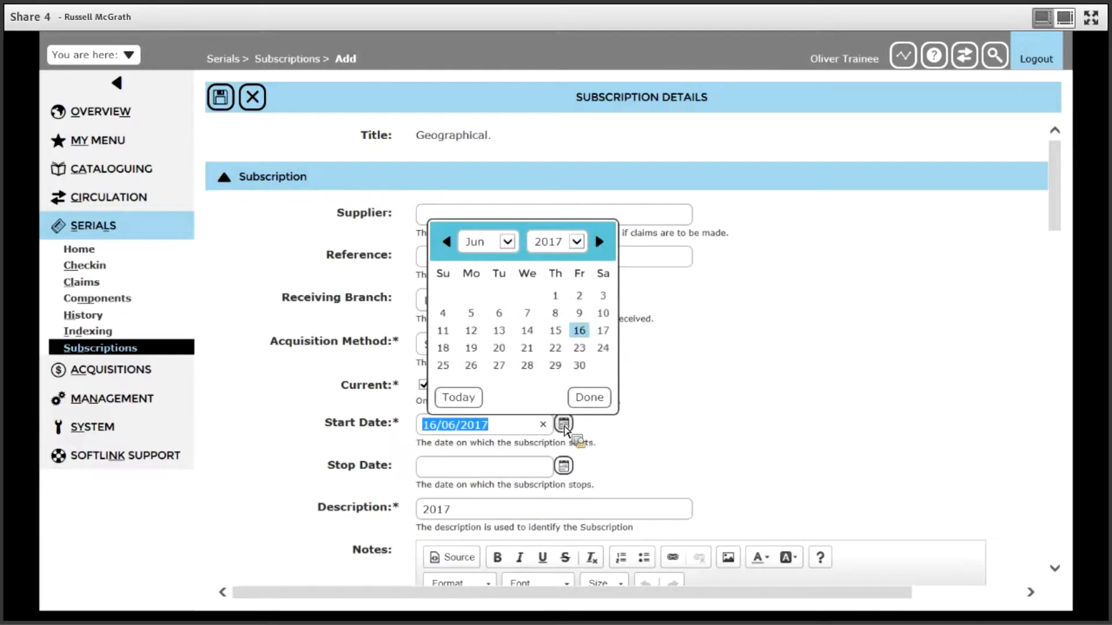
{"action": "left_click", "coordinate": [514, 250]}
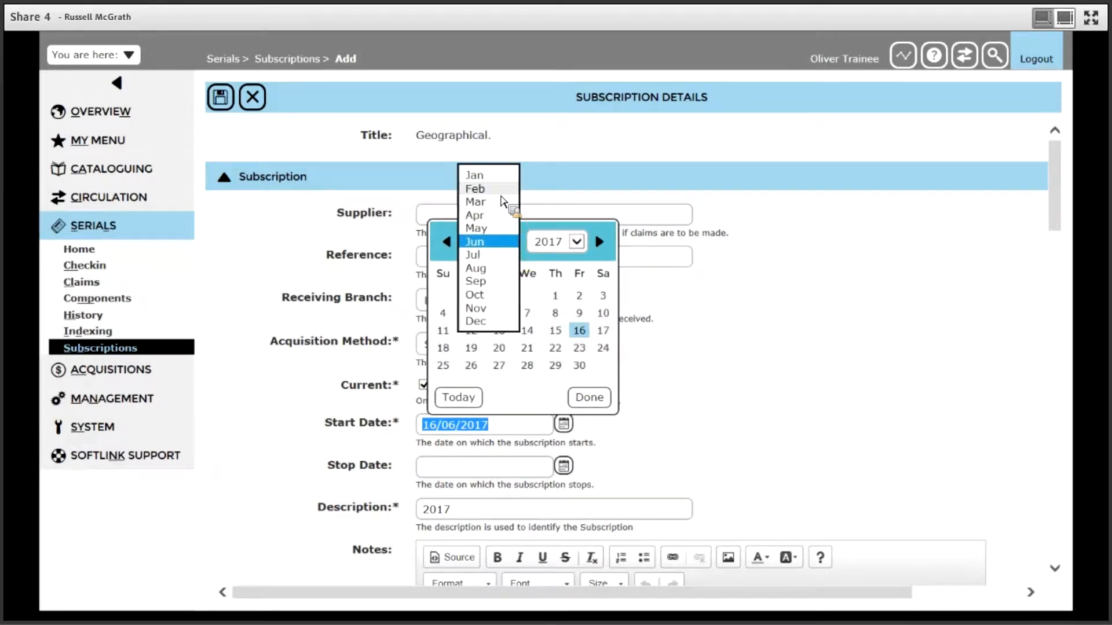
{"action": "left_click", "coordinate": [496, 177]}
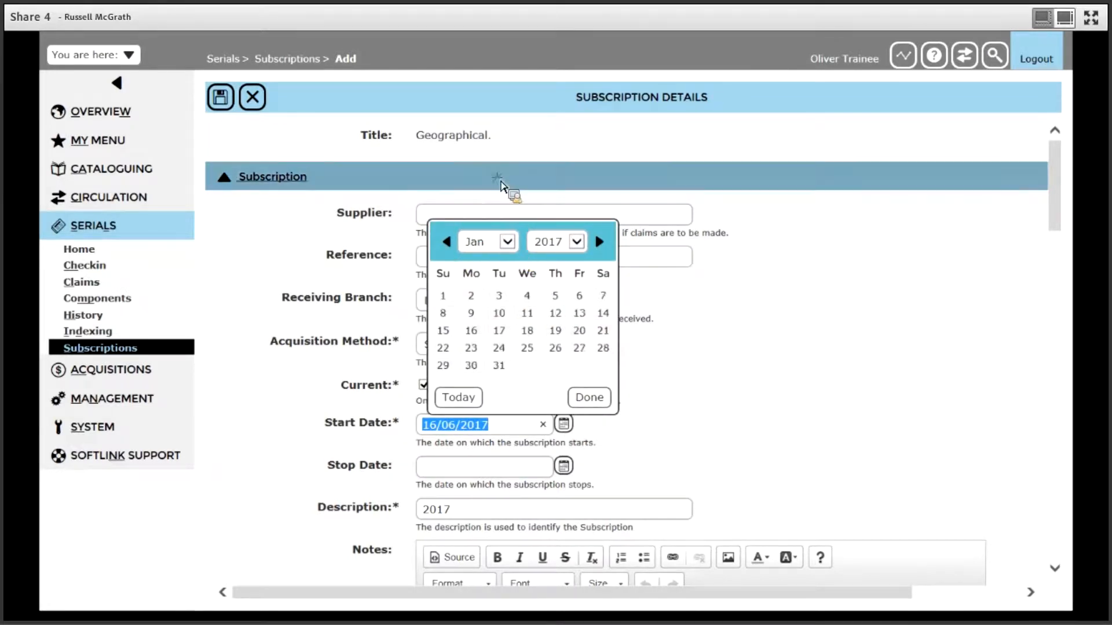
{"action": "left_click", "coordinate": [449, 301]}
{"action": "left_click", "coordinate": [513, 471]}
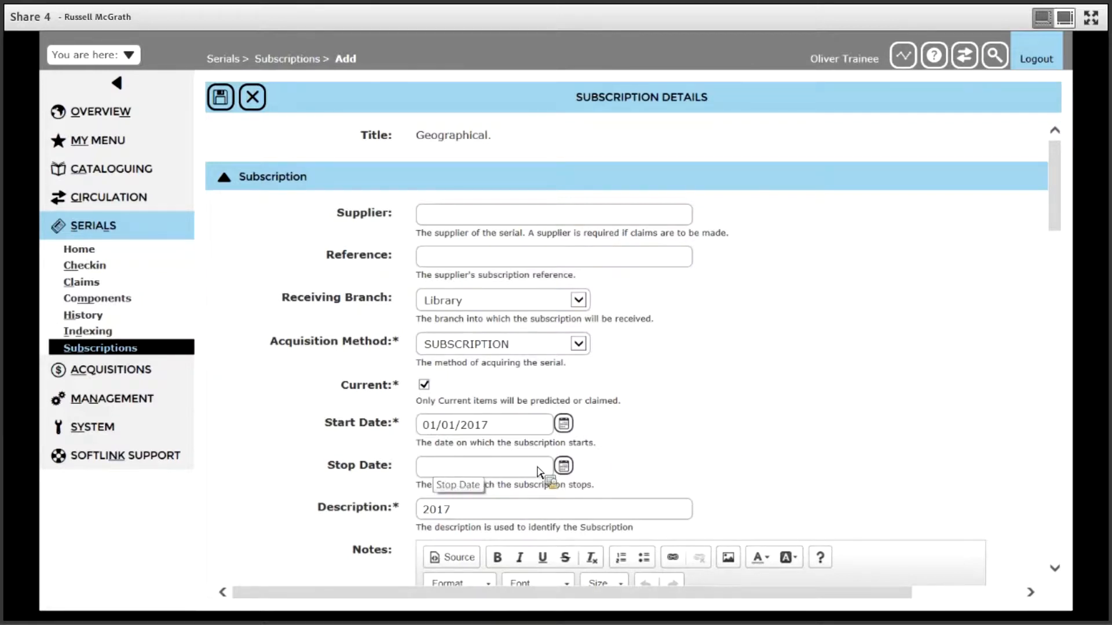
- Replace the subscription's description with "Library" and leave the notes empty
{"action": "left_click_drag", "start_coordinate": [1059, 223], "coordinate": [1060, 237]}
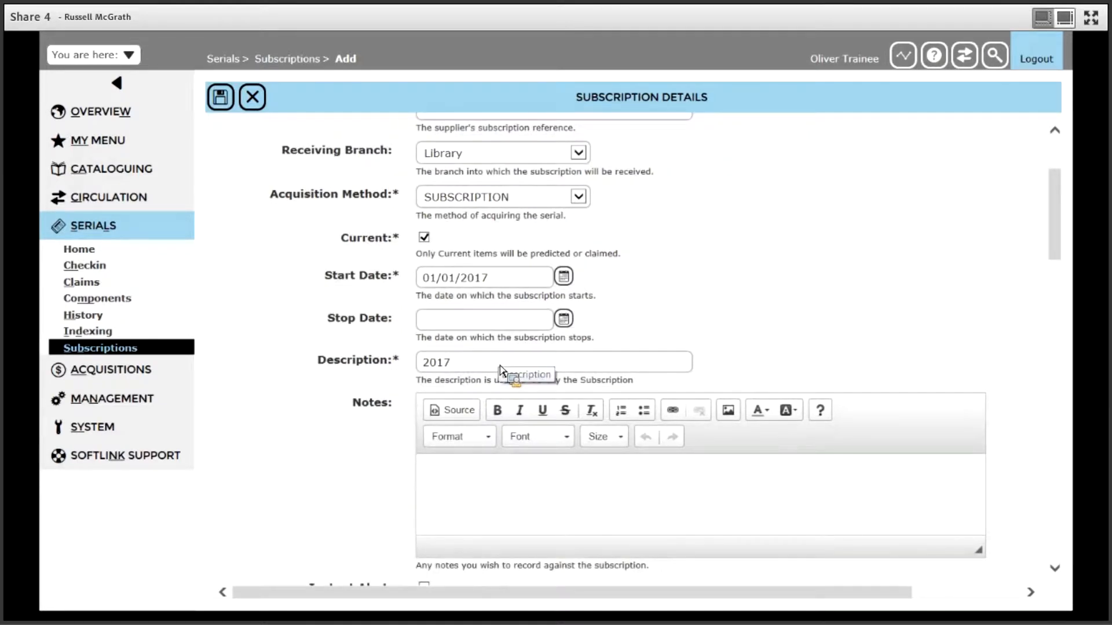
{"action": "double_click", "coordinate": [452, 365]}
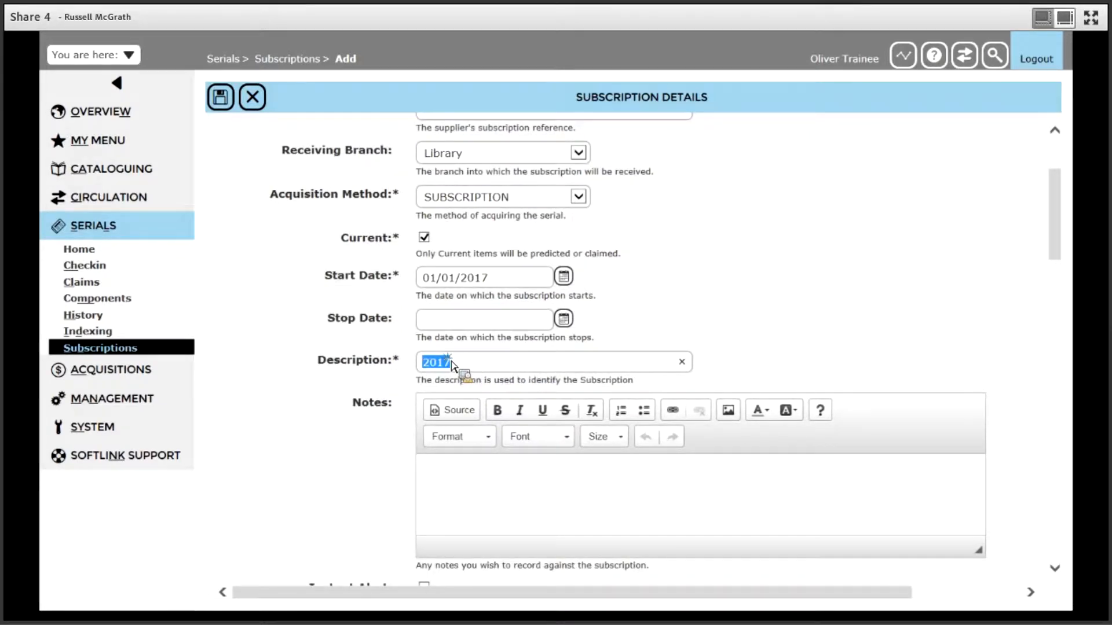
{"action": "type", "text": "Libfarry"}
{"action": "key", "text": "BackSpace"}
{"action": "key", "text": "BackSpace"}
{"action": "key", "text": "BackSpace"}
{"action": "key", "text": "BackSpace"}
{"action": "key", "text": "BackSpace"}
{"action": "type", "text": "rrary"}
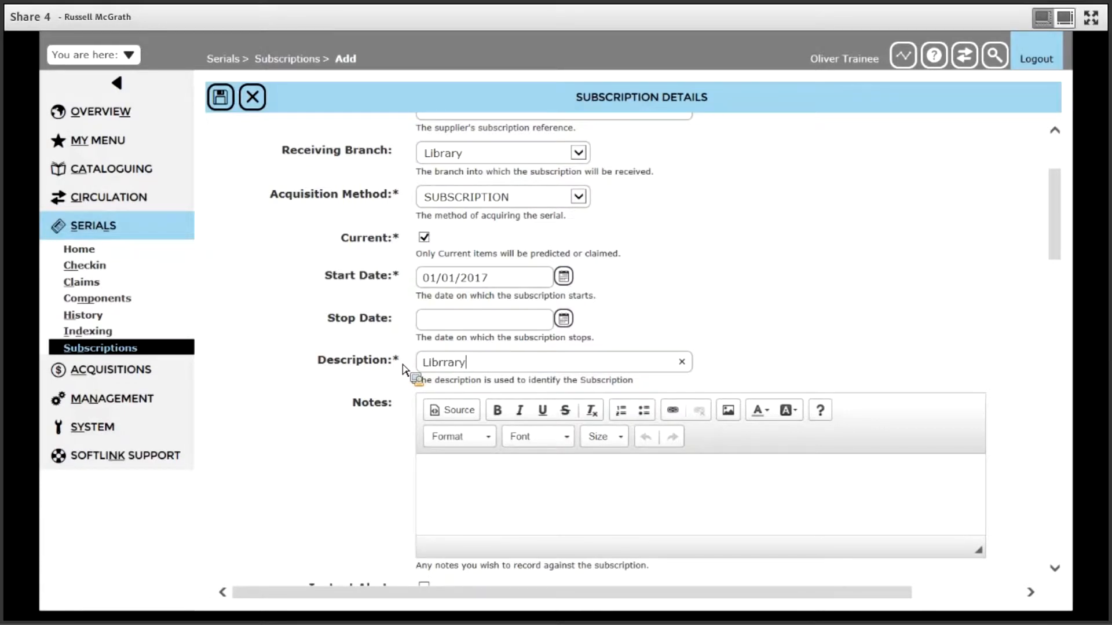
{"action": "key", "text": "BackSpace"}
{"action": "key", "text": "BackSpace"}
{"action": "key", "text": "BackSpace"}
{"action": "key", "text": "BackSpace"}
{"action": "key", "text": "BackSpace"}
{"action": "type", "text": "rary"}
{"action": "left_click", "coordinate": [663, 485]}
{"action": "left_click_drag", "start_coordinate": [1055, 243], "coordinate": [1055, 261]}
{"action": "left_click", "coordinate": [607, 379]}
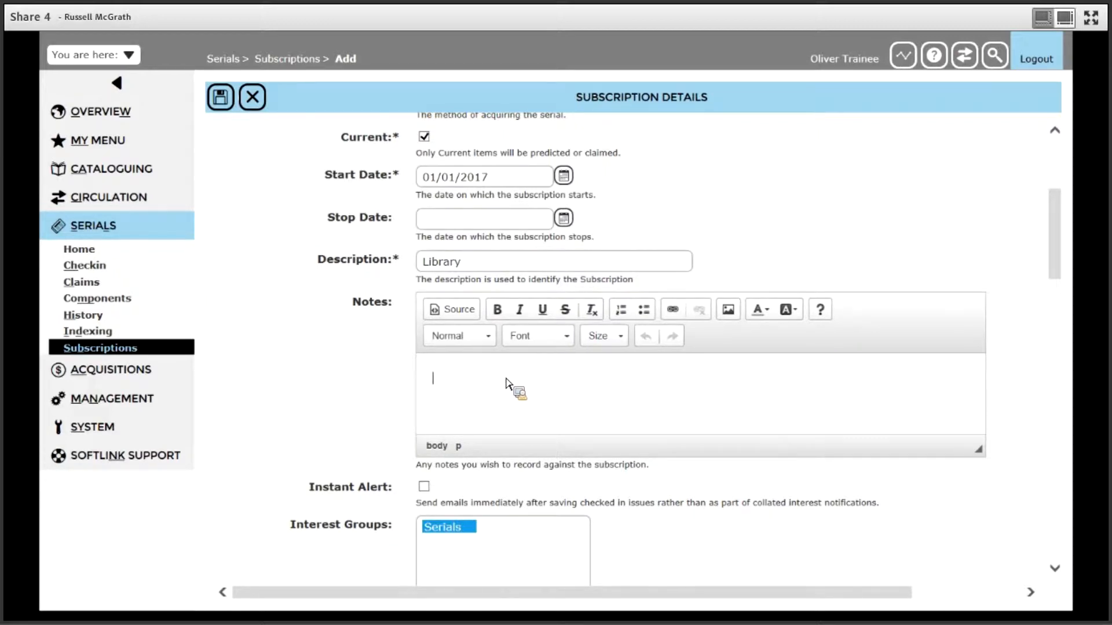
- Set the check-in process to a quantity of 1 with POST as arrival method and manual barcode scanning enabled
{"action": "left_click_drag", "start_coordinate": [1057, 249], "coordinate": [1063, 301]}
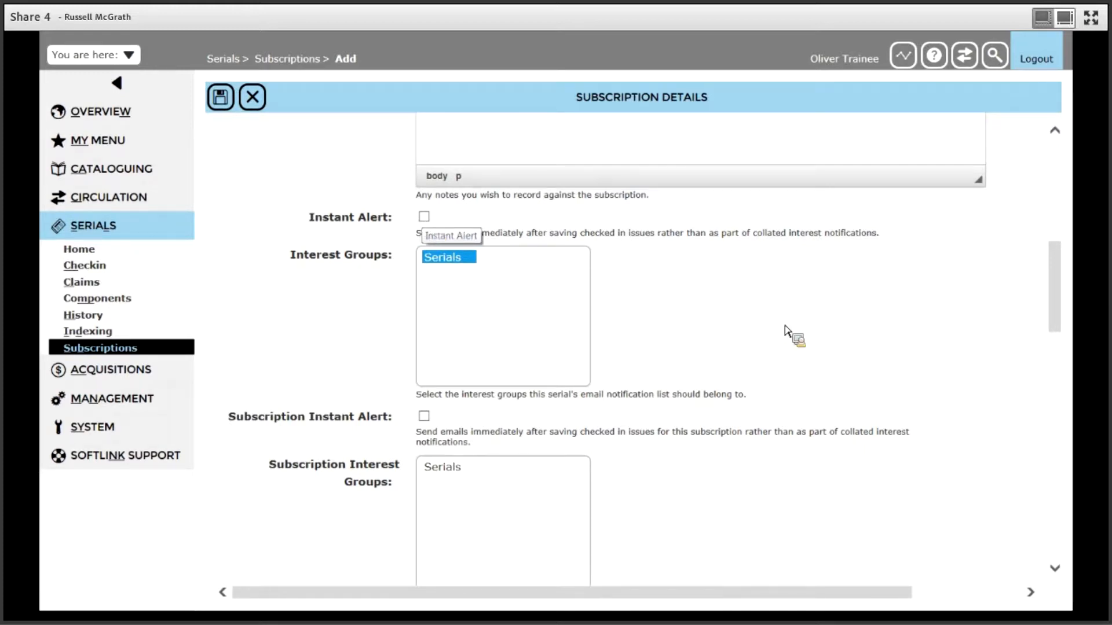
{"action": "scroll", "coordinate": [788, 333], "scroll_direction": "down", "scroll_amount": 7}
{"action": "scroll", "coordinate": [788, 333], "scroll_direction": "down", "scroll_amount": 2}
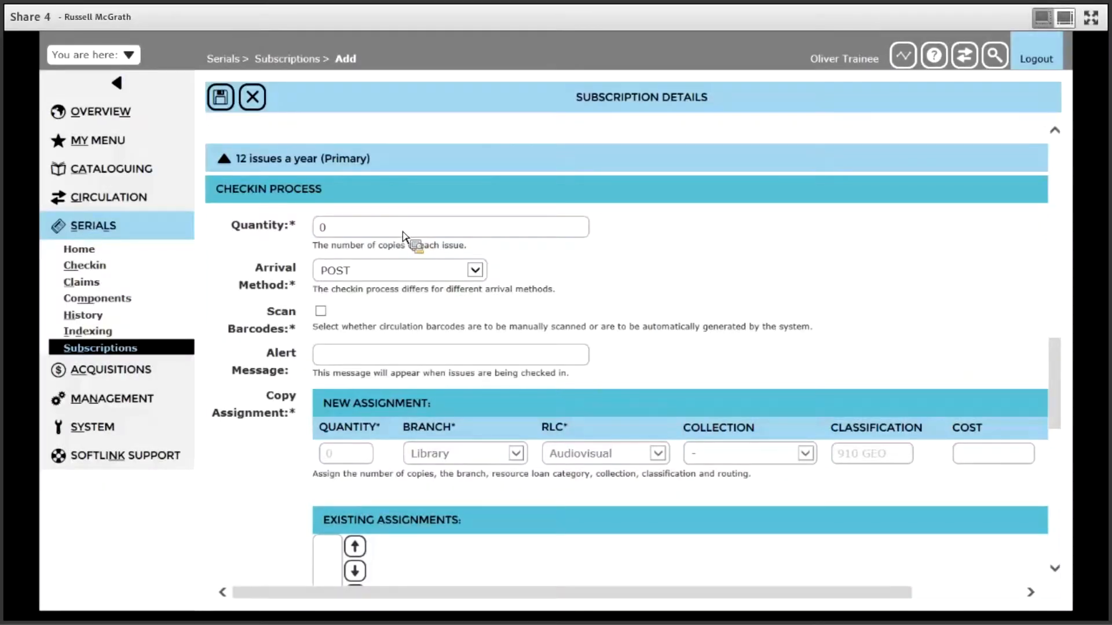
{"action": "left_click", "coordinate": [404, 235]}
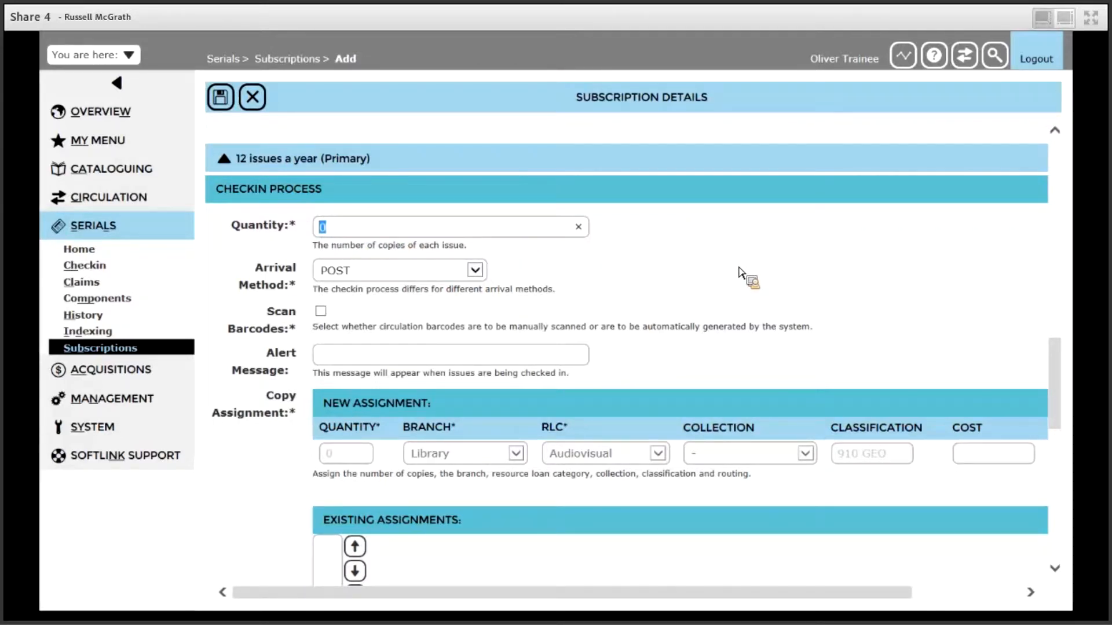
{"action": "type", "text": "1"}
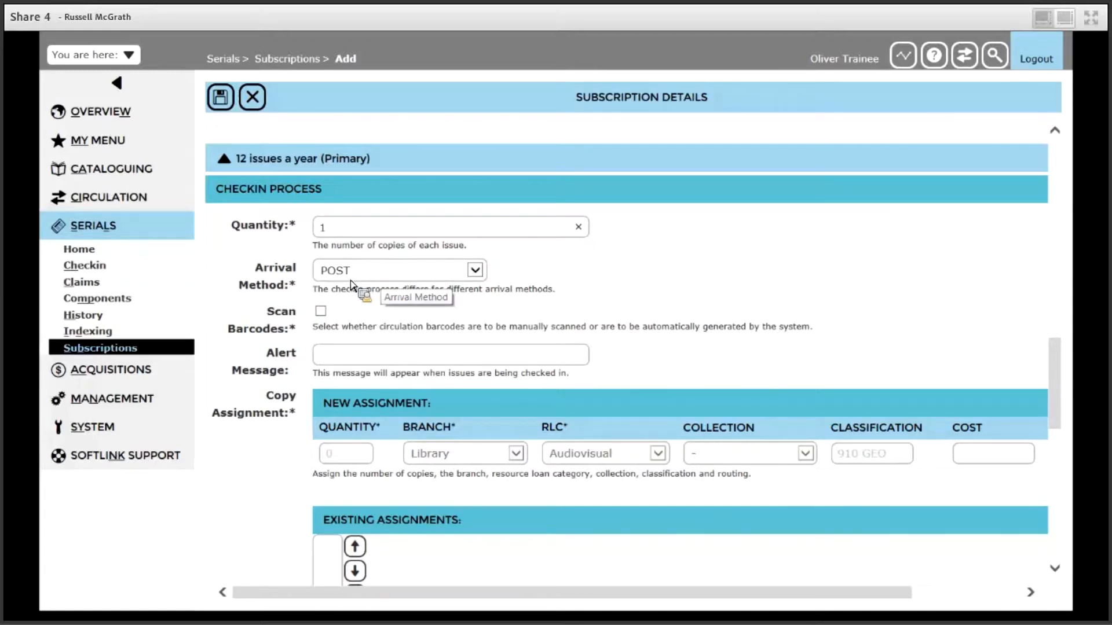
{"action": "left_click", "coordinate": [475, 270]}
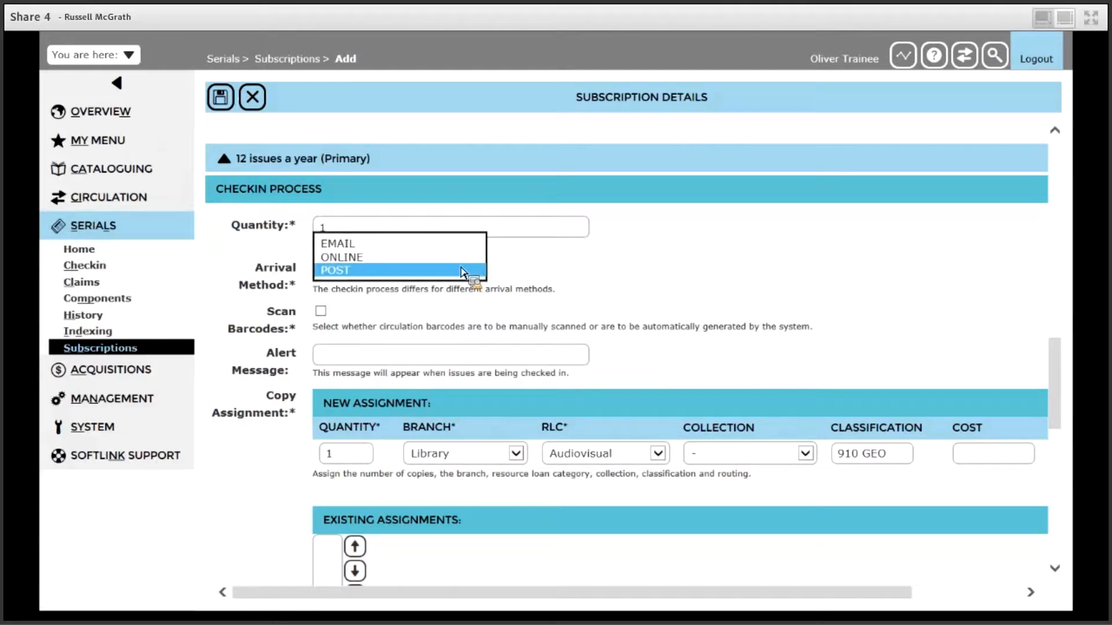
{"action": "left_click", "coordinate": [462, 271]}
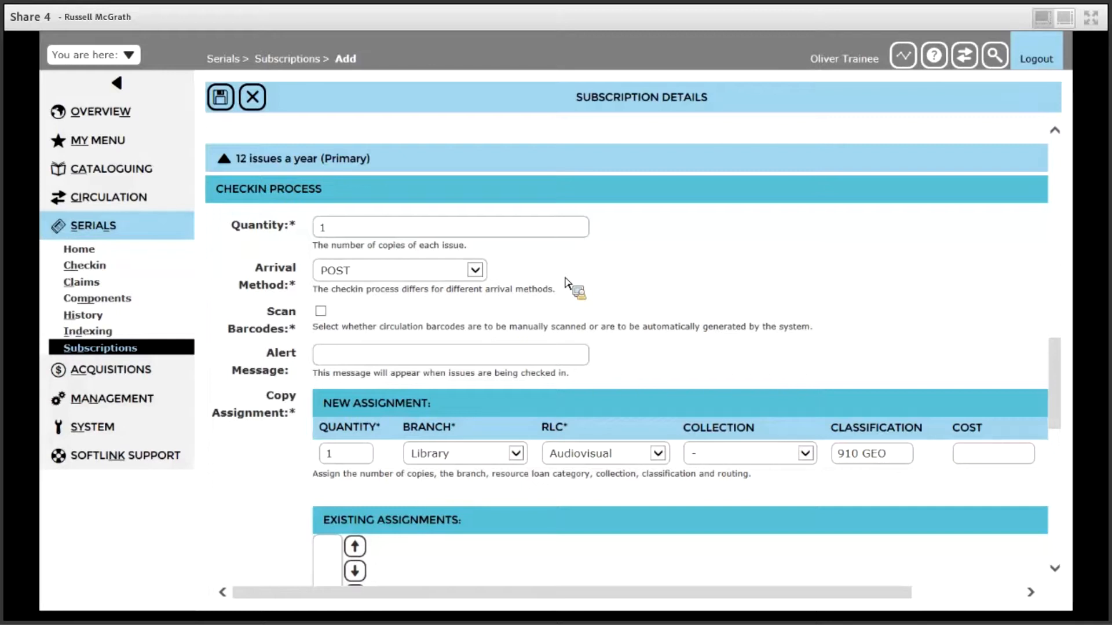
{"action": "left_click", "coordinate": [323, 313]}
{"action": "left_click", "coordinate": [508, 361]}
- Add a copy assignment with resource loan category Teacher reference, collection Magazines and a cost of 12
{"action": "scroll", "coordinate": [1062, 394], "scroll_direction": "down", "scroll_amount": 1}
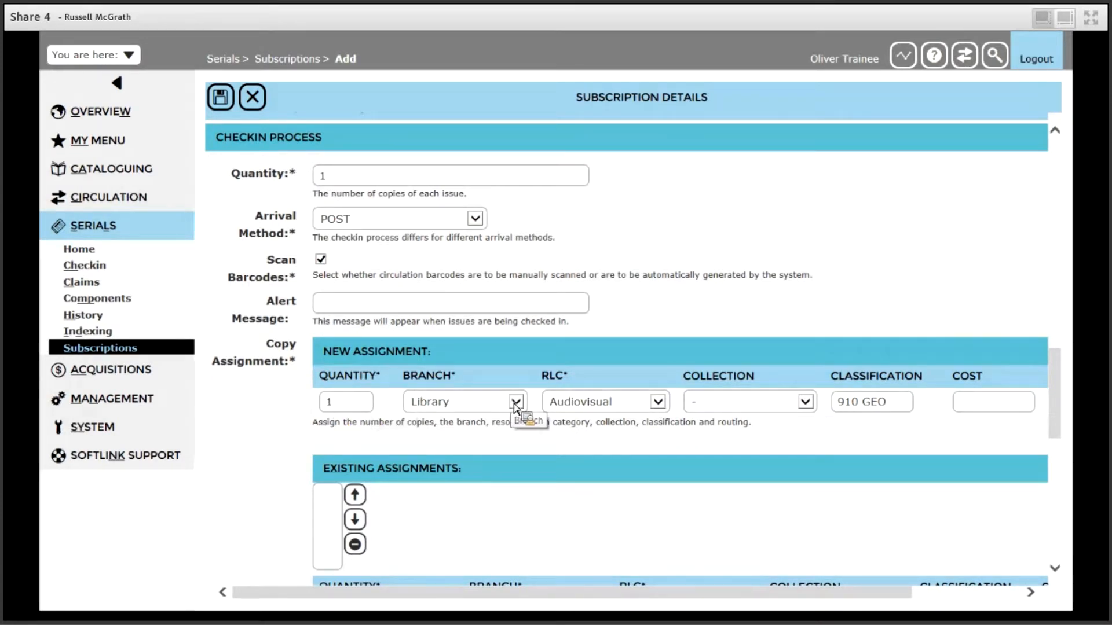
{"action": "left_click", "coordinate": [659, 404]}
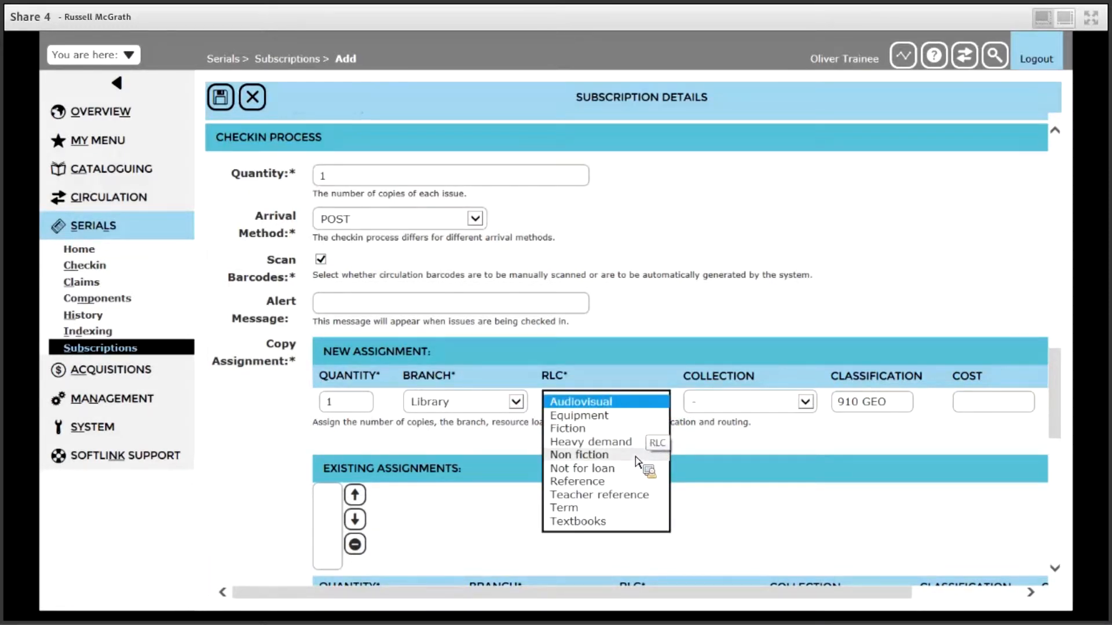
{"action": "left_click", "coordinate": [622, 495]}
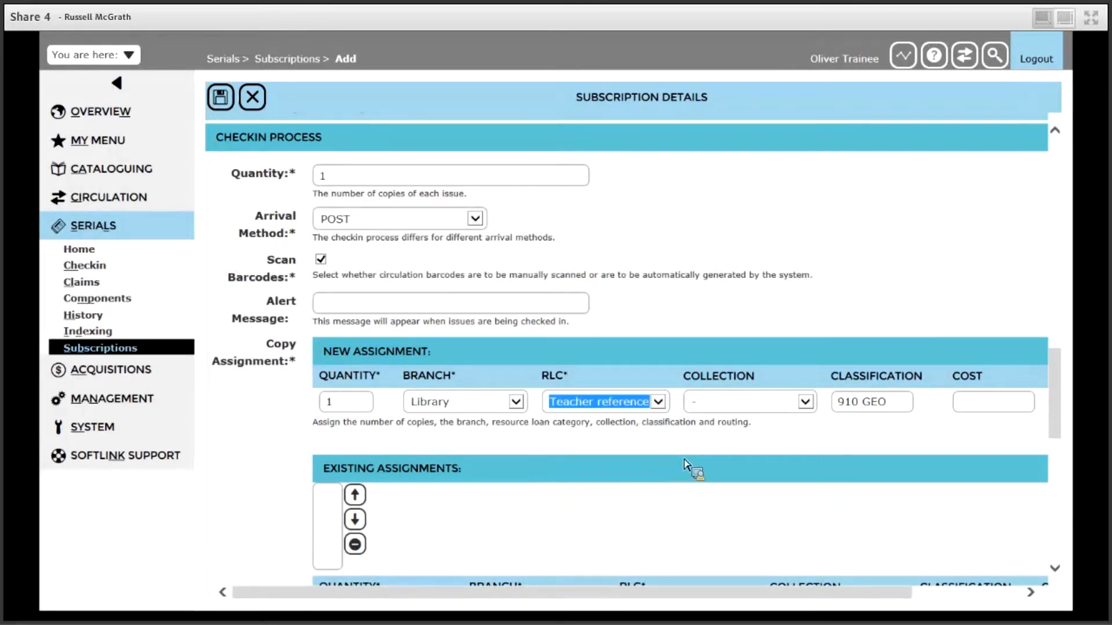
{"action": "left_click", "coordinate": [806, 404]}
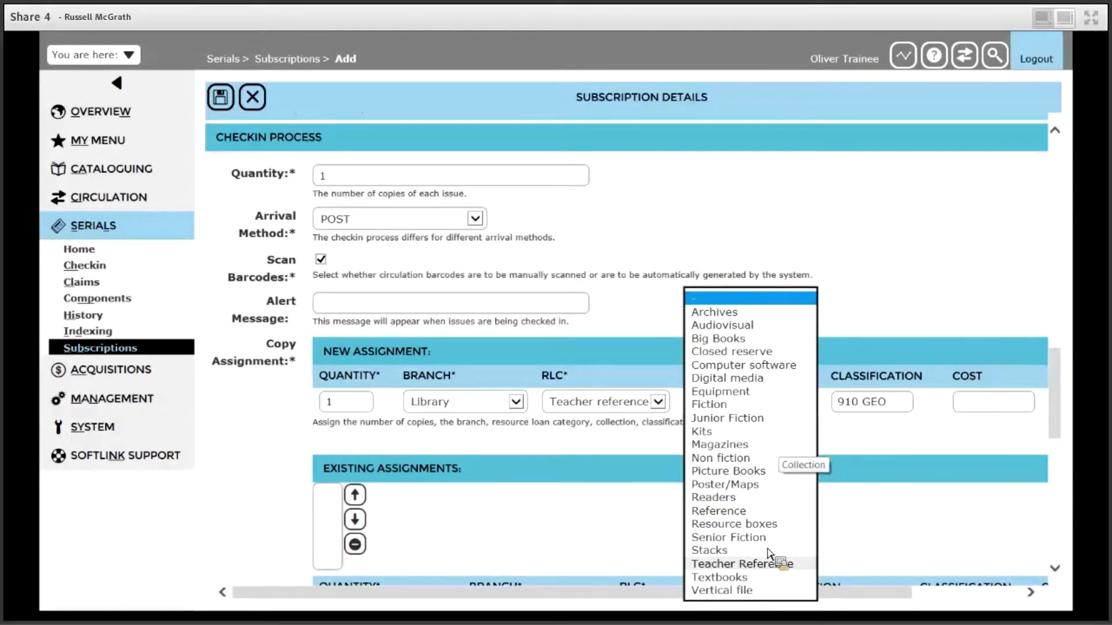
{"action": "left_click", "coordinate": [737, 450]}
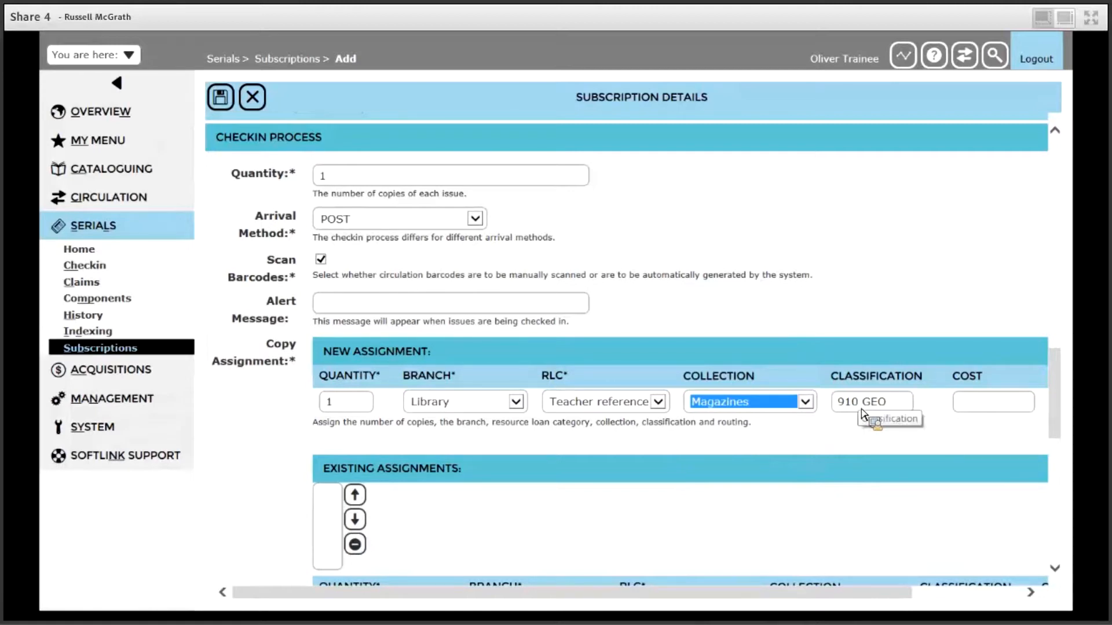
{"action": "left_click", "coordinate": [976, 404]}
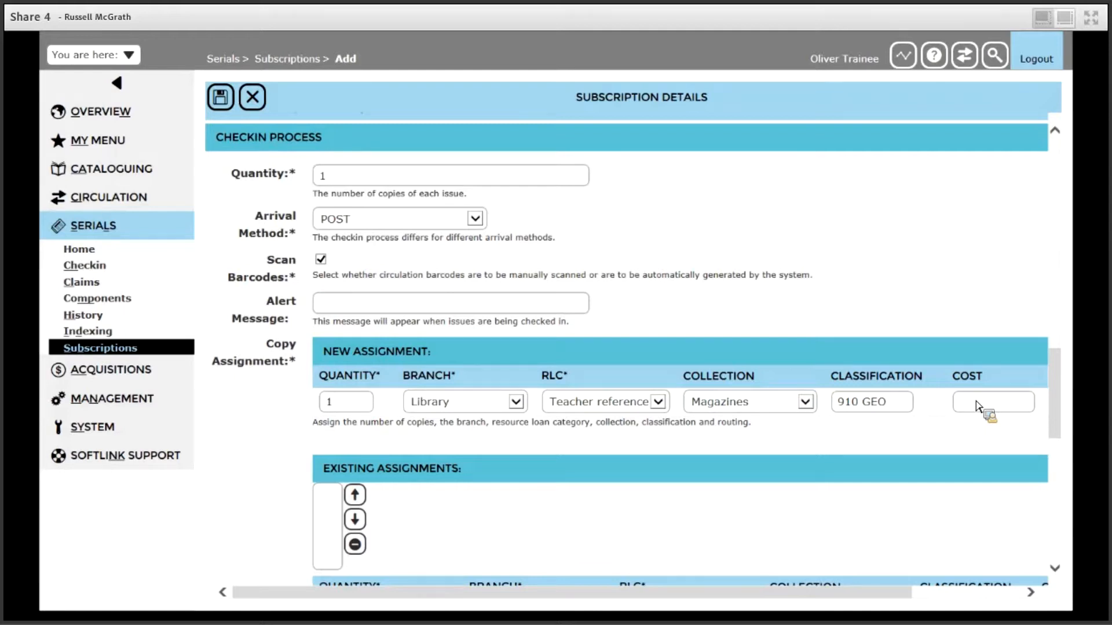
{"action": "type", "text": "12"}
{"action": "left_click", "coordinate": [1055, 398]}
{"action": "left_click_drag", "start_coordinate": [916, 593], "coordinate": [1018, 593]}
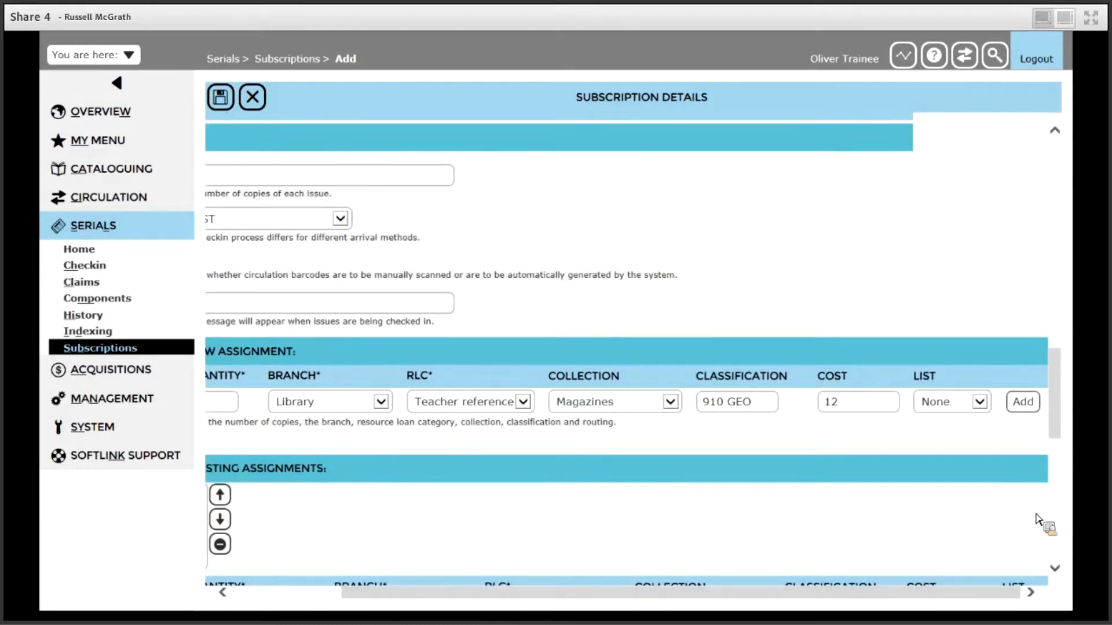
{"action": "left_click", "coordinate": [1022, 402]}
{"action": "left_click_drag", "start_coordinate": [884, 604], "coordinate": [695, 605]}
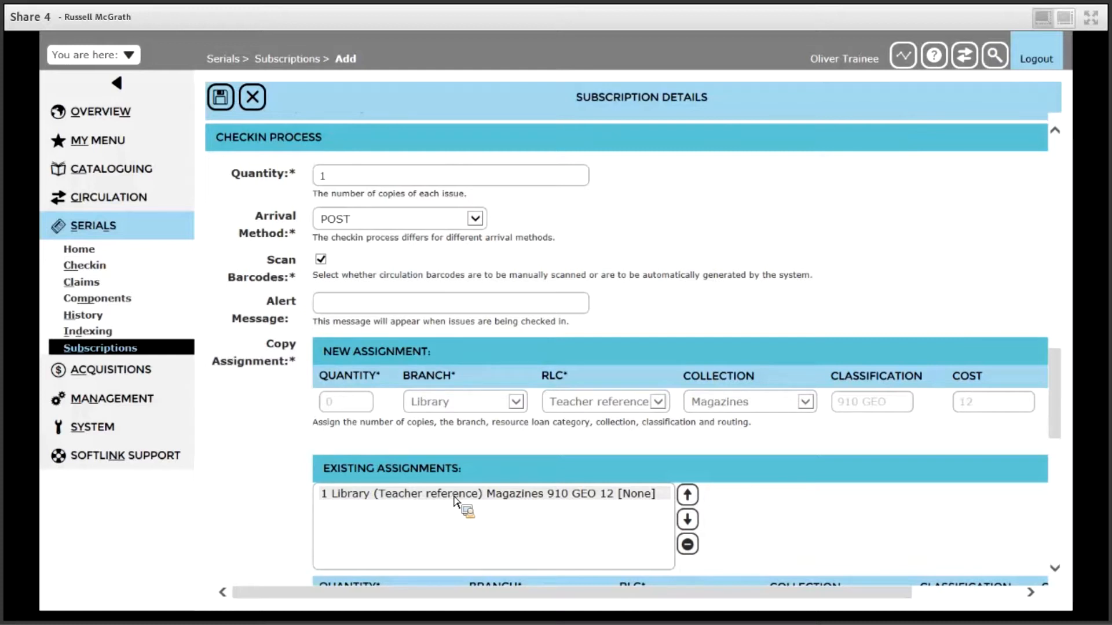
- Select the Library entry among the existing assignments to review its details
{"action": "scroll", "coordinate": [1062, 417], "scroll_direction": "down", "scroll_amount": 1}
{"action": "scroll", "coordinate": [1062, 417], "scroll_direction": "down", "scroll_amount": 3}
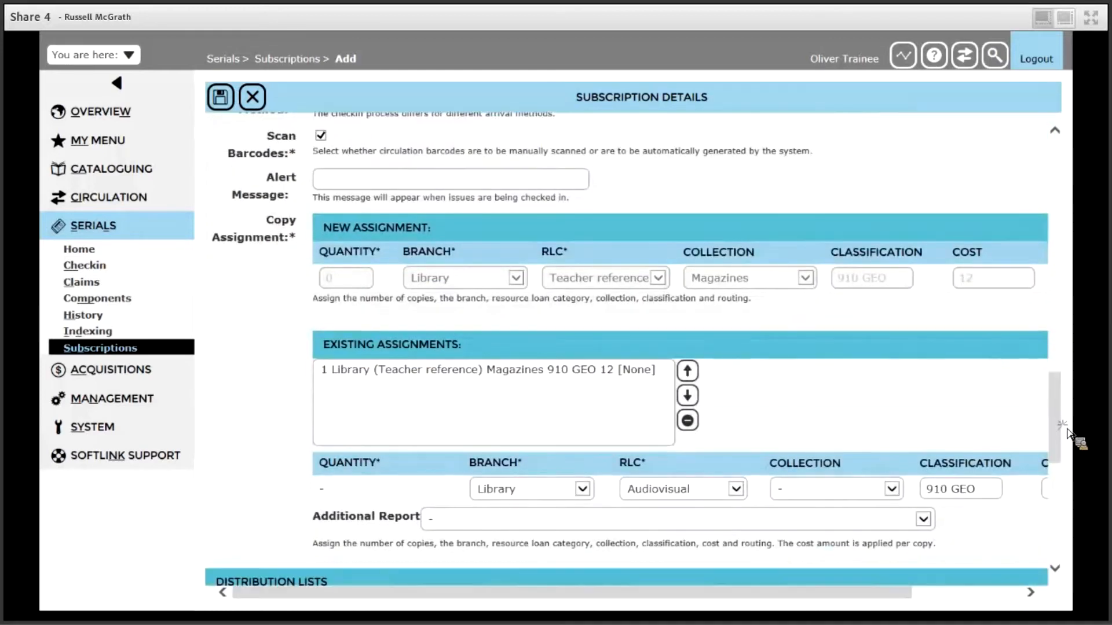
{"action": "left_click", "coordinate": [559, 374]}
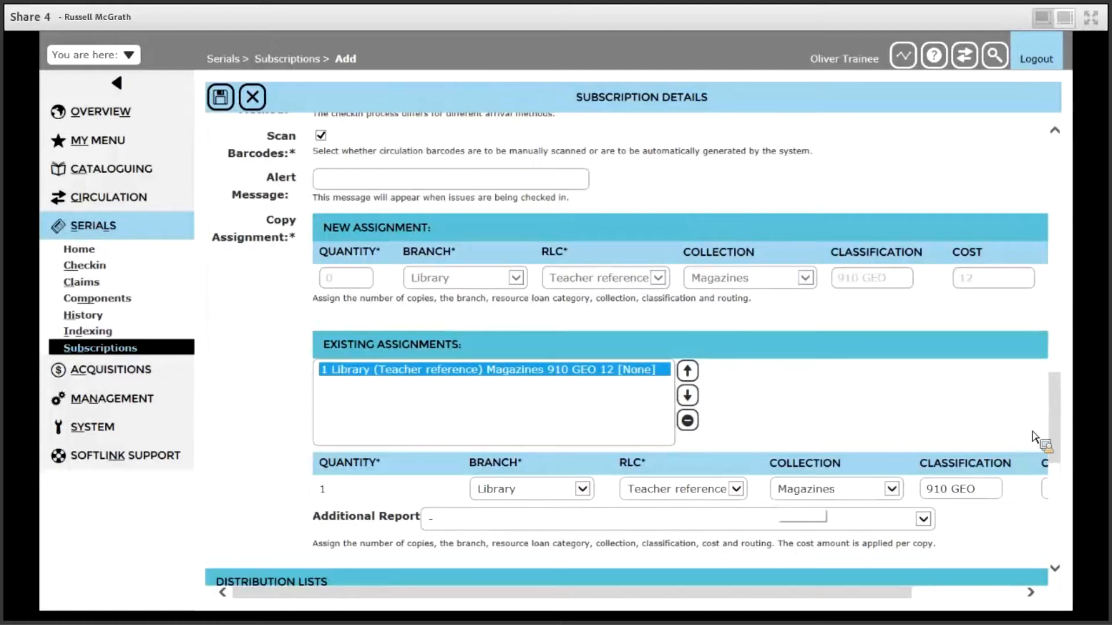
- In late processing, turn off the supplier file settings, enable claims, and set both lead time and grace period to 7 days
{"action": "scroll", "coordinate": [1062, 440], "scroll_direction": "down", "scroll_amount": 5}
{"action": "left_click_drag", "start_coordinate": [1064, 443], "coordinate": [1072, 523]}
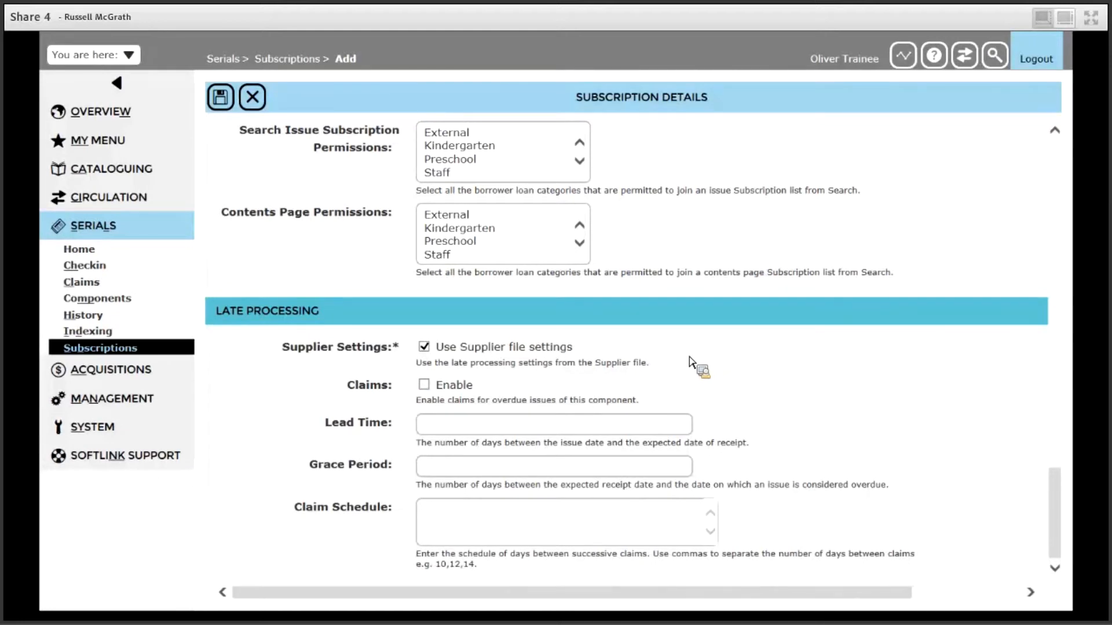
{"action": "left_click", "coordinate": [426, 347]}
{"action": "left_click", "coordinate": [428, 388]}
{"action": "left_click", "coordinate": [476, 429]}
{"action": "type", "text": "7"}
{"action": "left_click", "coordinate": [512, 468]}
{"action": "type", "text": "7"}
- Enter a comma-separated claim schedule ending in 7 and save the subscription
{"action": "left_click", "coordinate": [457, 516]}
{"action": "type", "text": "0"}
{"action": "key", "text": "BackSpace"}
{"action": "type", "text": ",7"}
{"action": "left_click", "coordinate": [221, 99]}
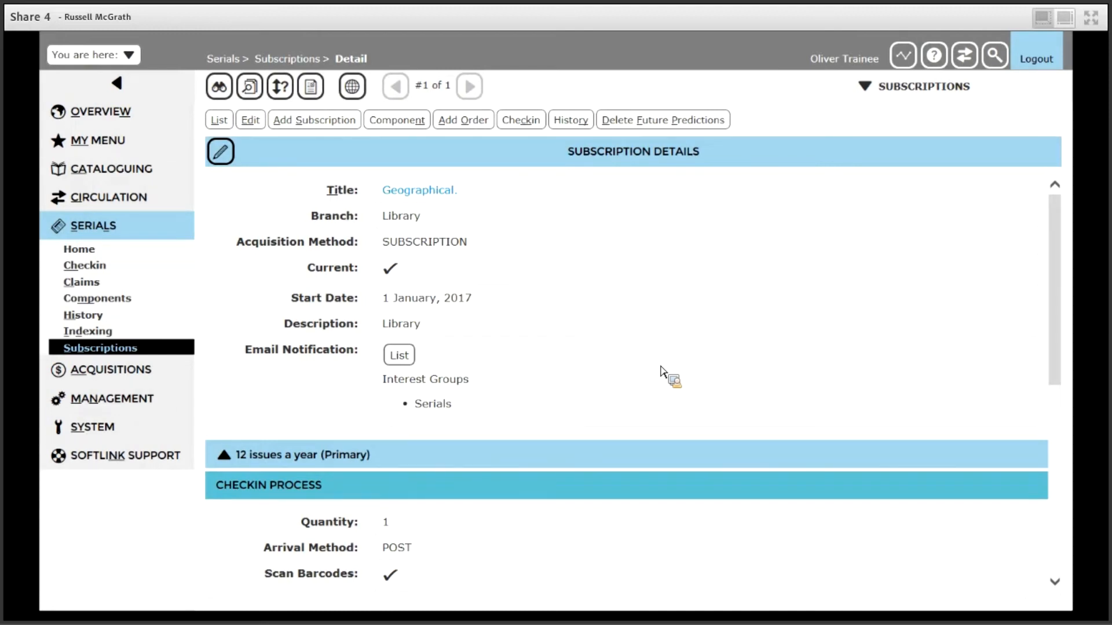
- Find a client by name, add them to the subscription's email notification distribution list and save the list
{"action": "left_click", "coordinate": [400, 356]}
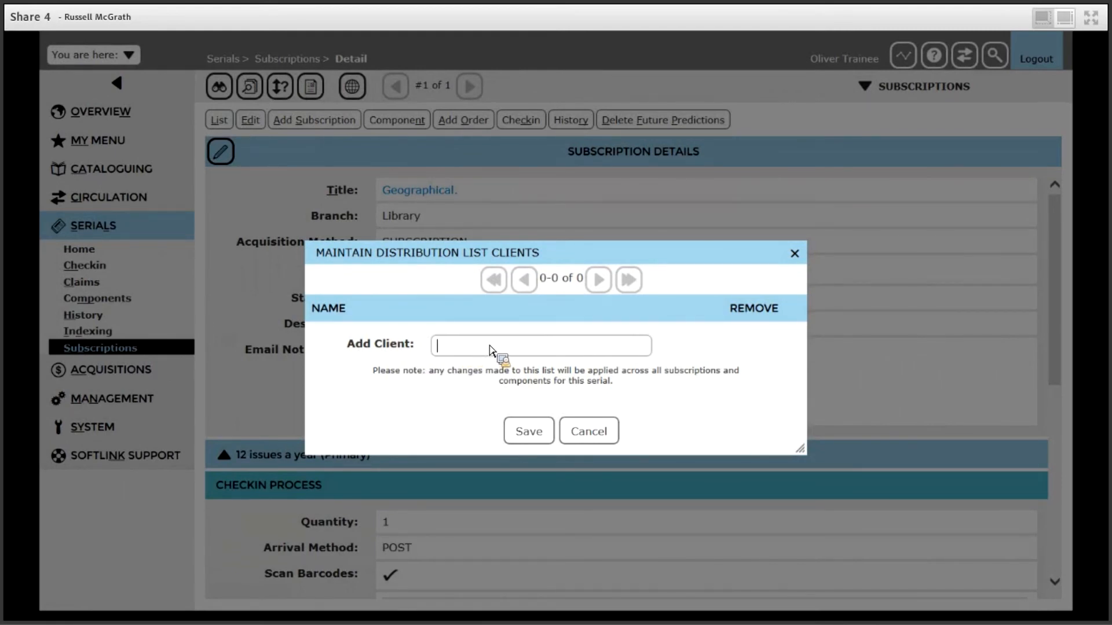
{"action": "type", "text": "mart"}
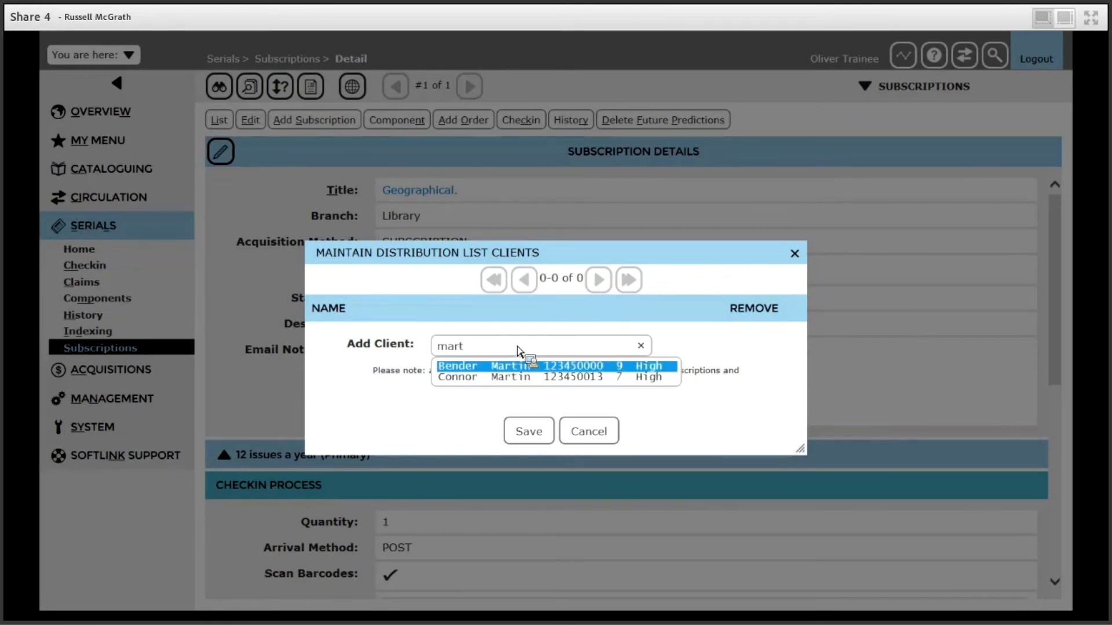
{"action": "left_click", "coordinate": [522, 366]}
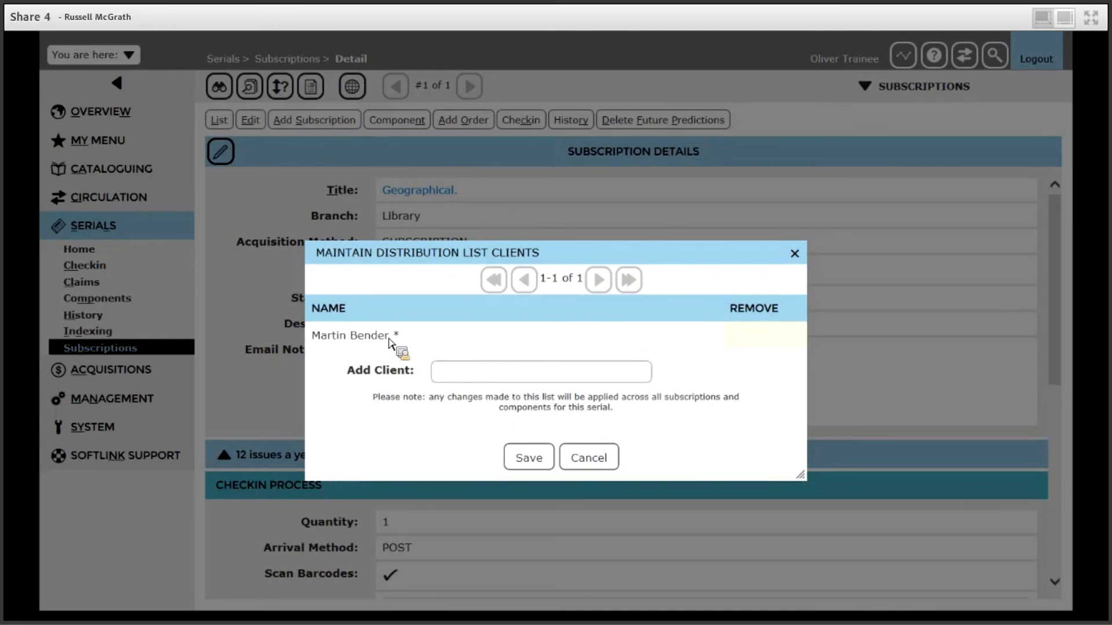
{"action": "left_click", "coordinate": [527, 458]}
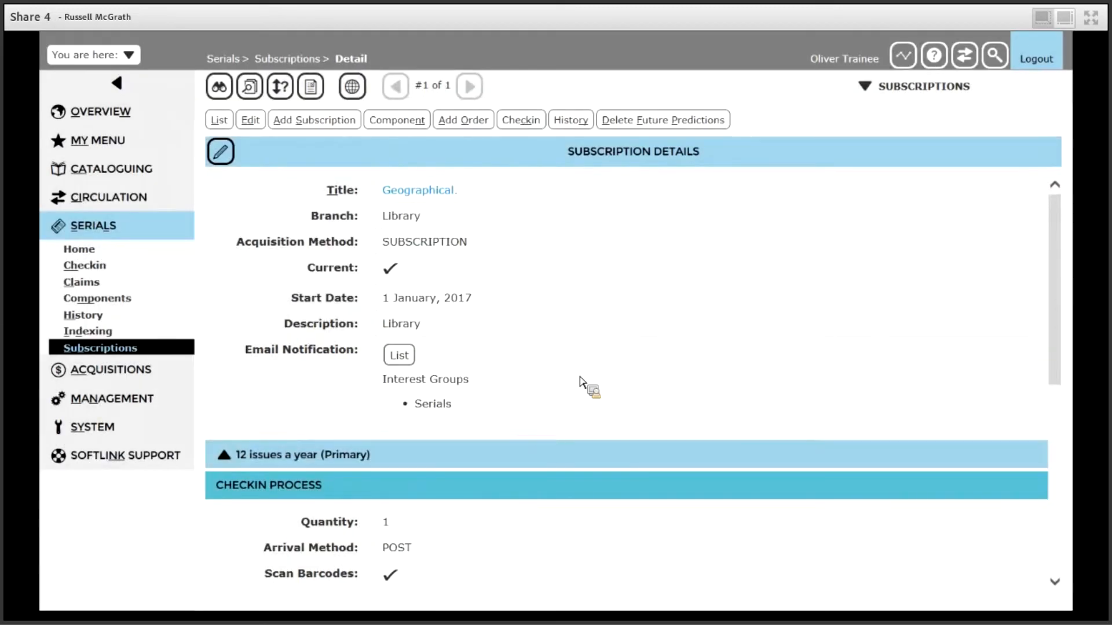